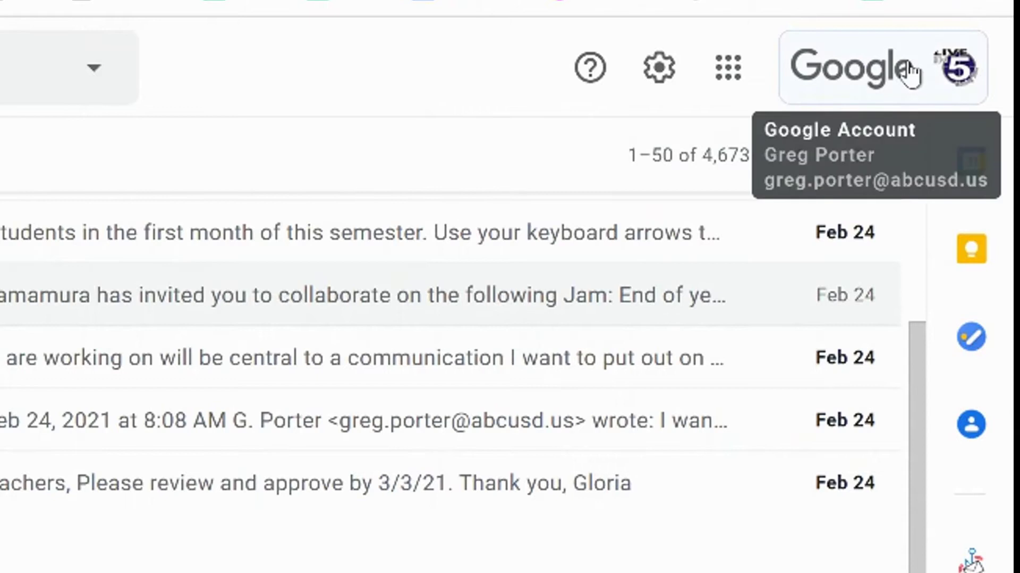
Step: Go from Gmail's avatar menu to Manage your Google Account, then to the Personal info section
left_click(910, 72)
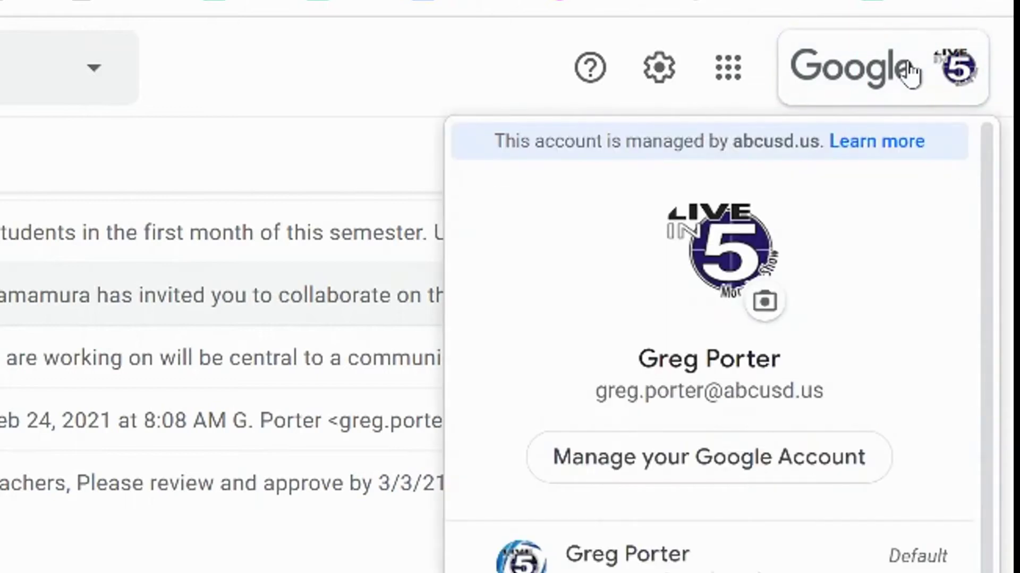
left_click(723, 479)
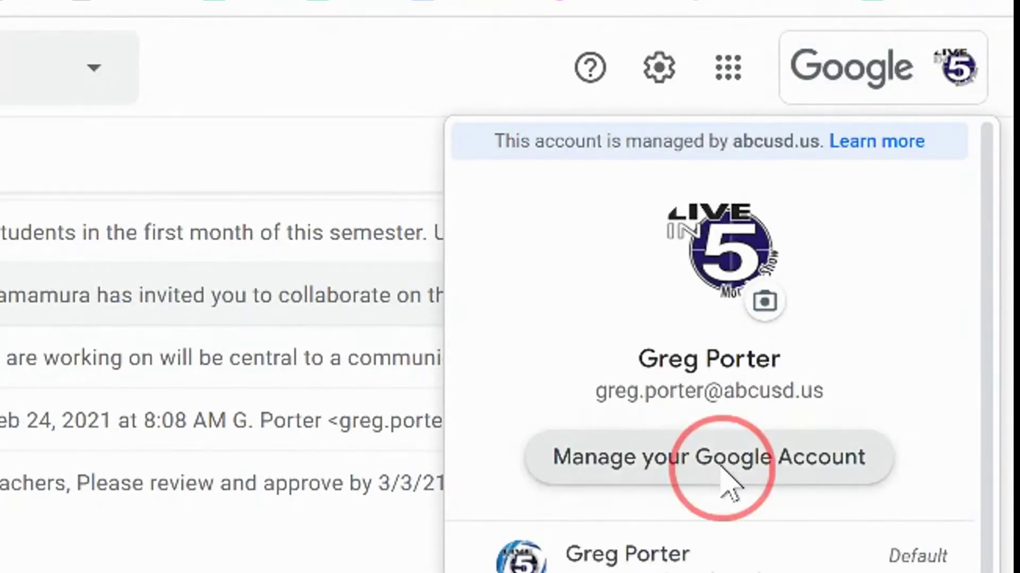
left_click(81, 173)
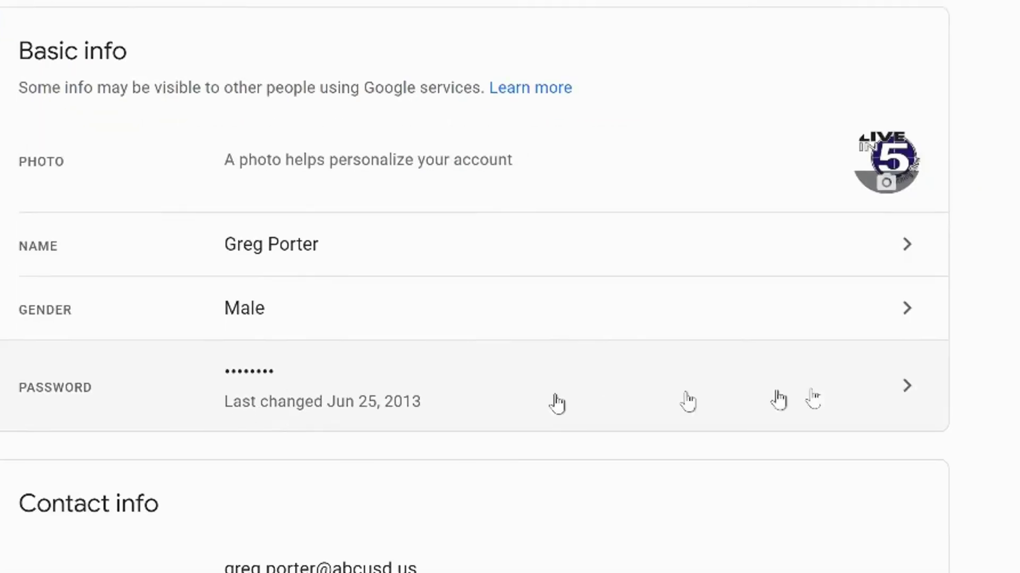
Step: Start the password change from the Password row under Basic info
left_click(908, 389)
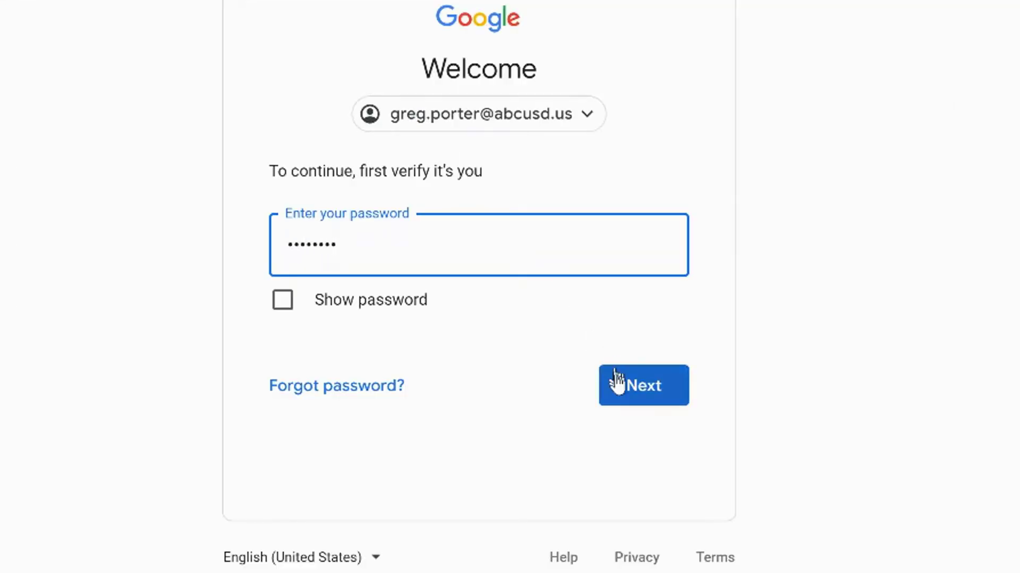
Step: Submit the current password for verification, then re-enter the new password in the confirmation field
left_click(618, 385)
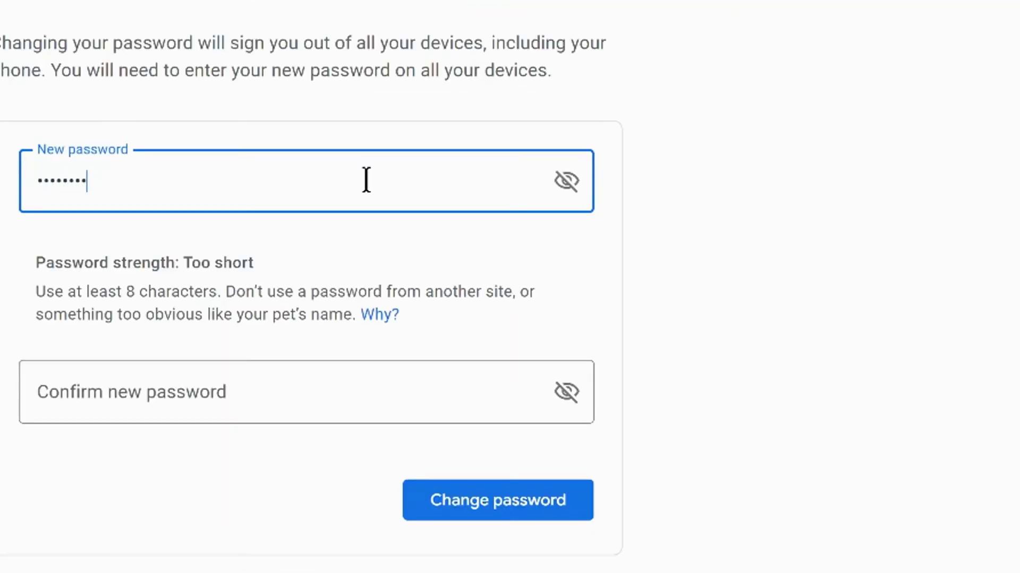
left_click(231, 412)
type("a")
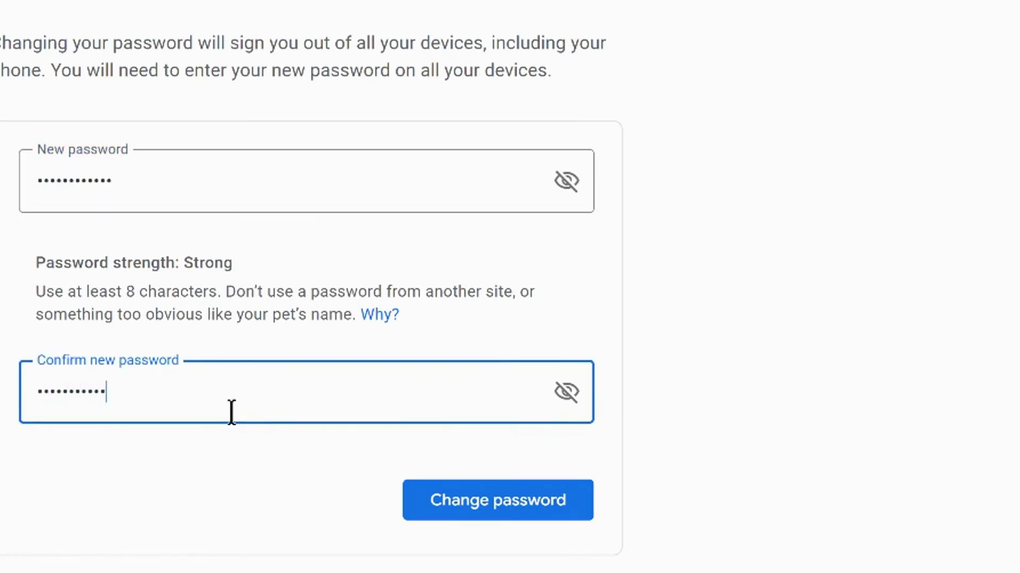
left_click(469, 510)
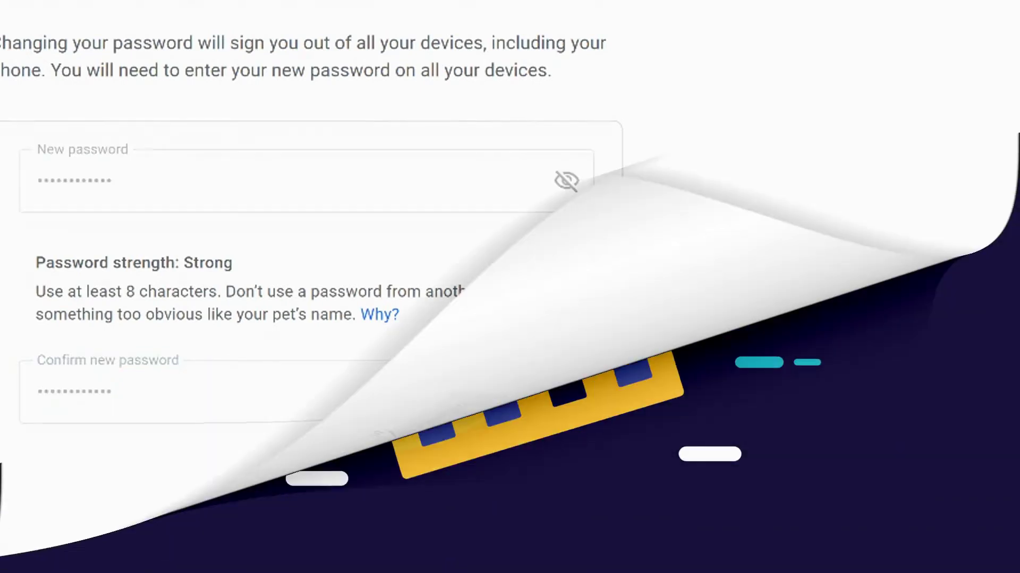